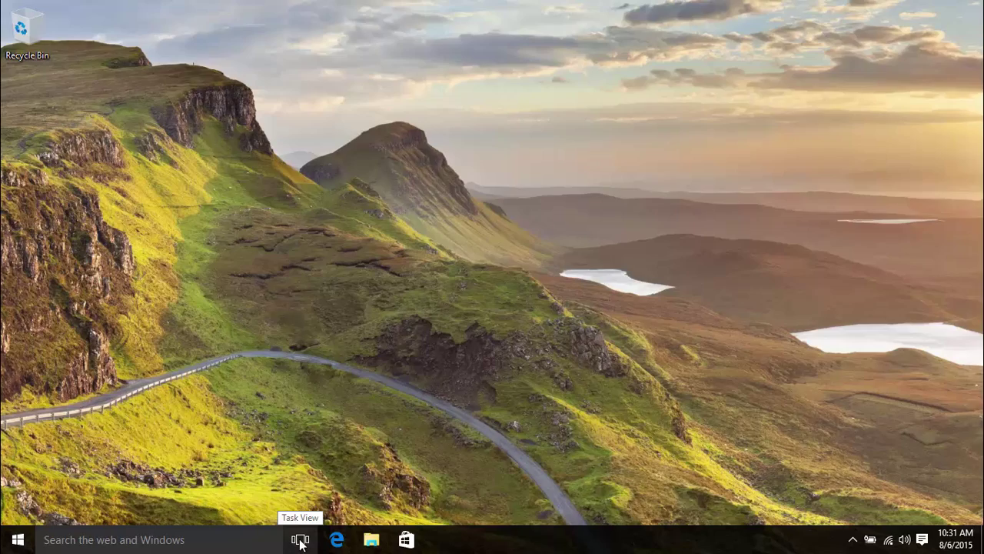
Preview the virtual desktops, then open File Explorer with Win+E and launch Mail
{"action": "left_click", "coordinate": [299, 540]}
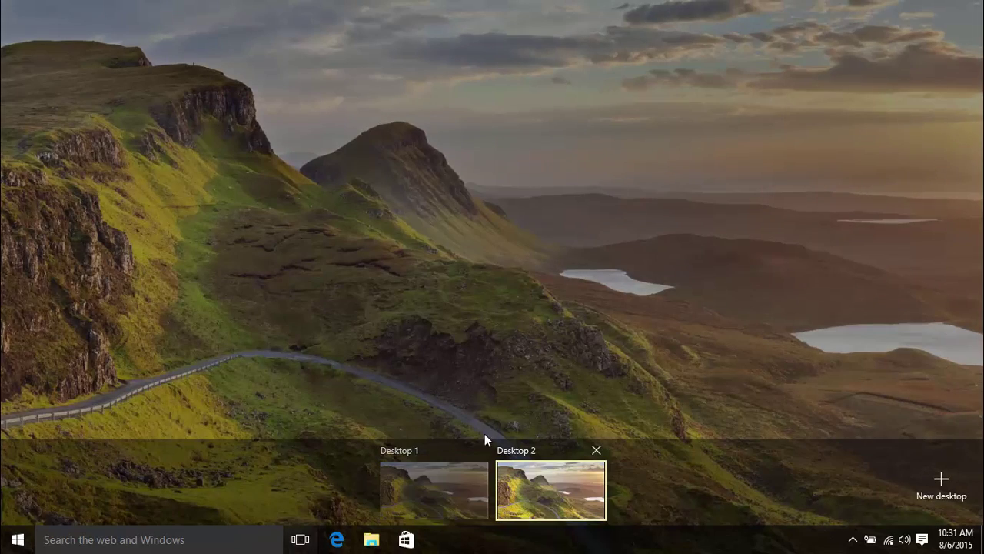
{"action": "left_click", "coordinate": [442, 358]}
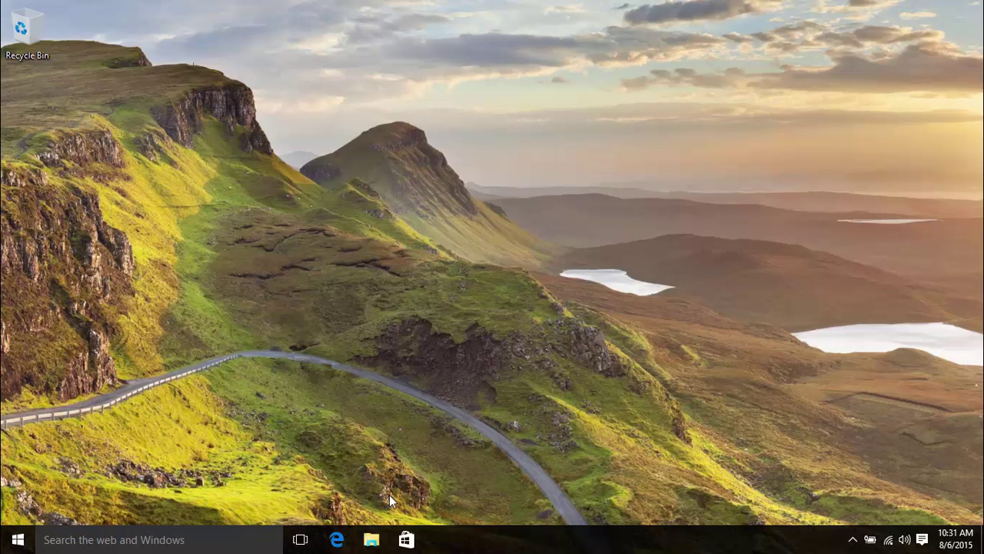
{"action": "key", "text": "super+e"}
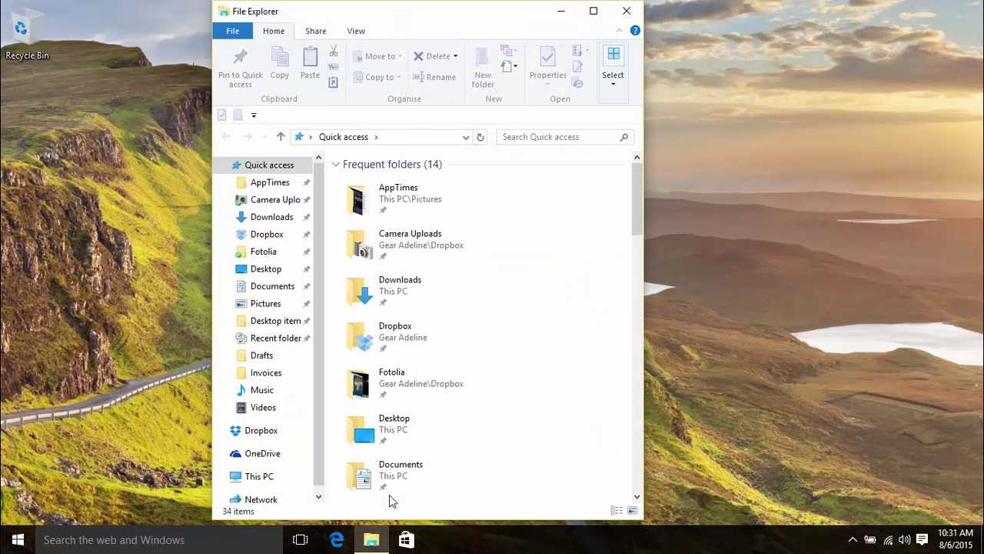
{"action": "left_click", "coordinate": [17, 539]}
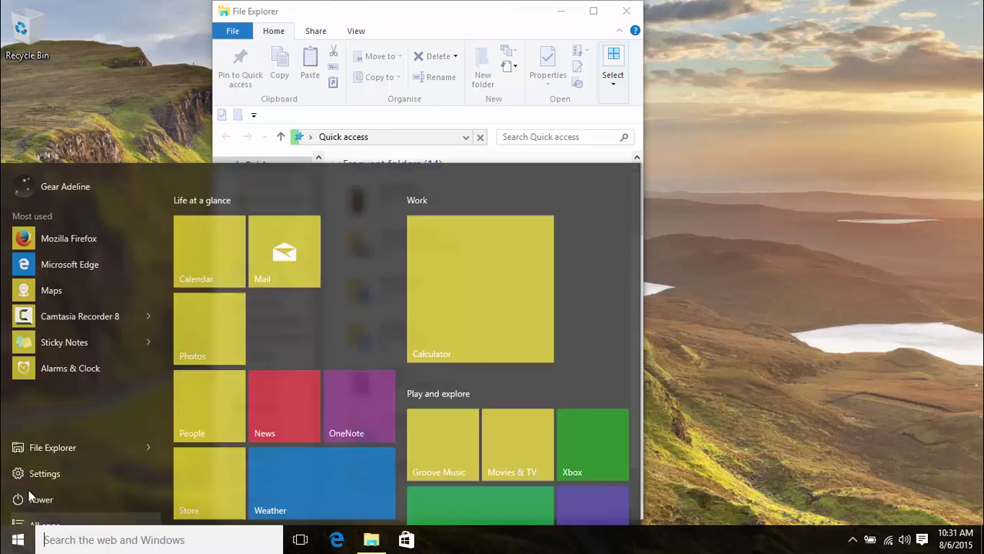
{"action": "left_click", "coordinate": [288, 237]}
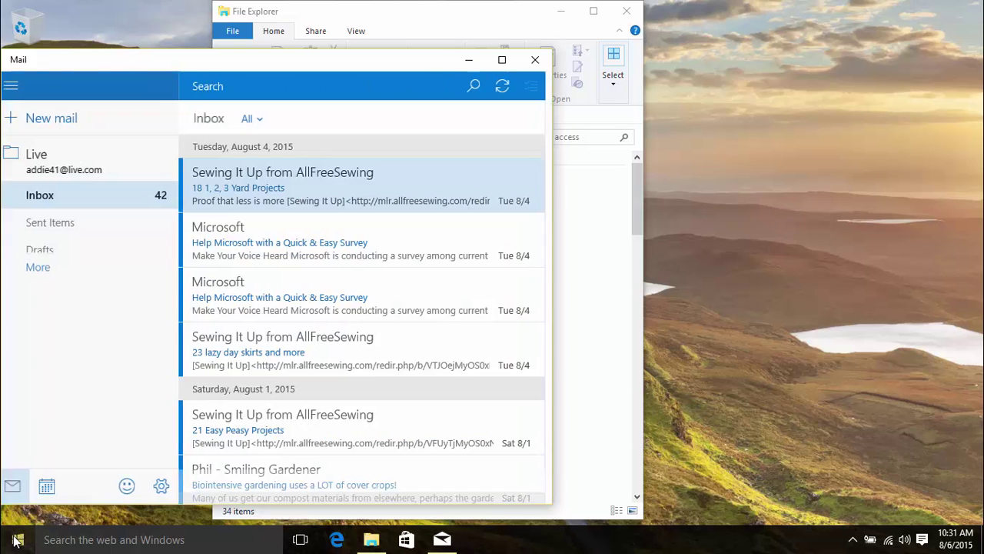
Launch Calendar, Calculator and OneNote from the Start menu
{"action": "left_click", "coordinate": [17, 539]}
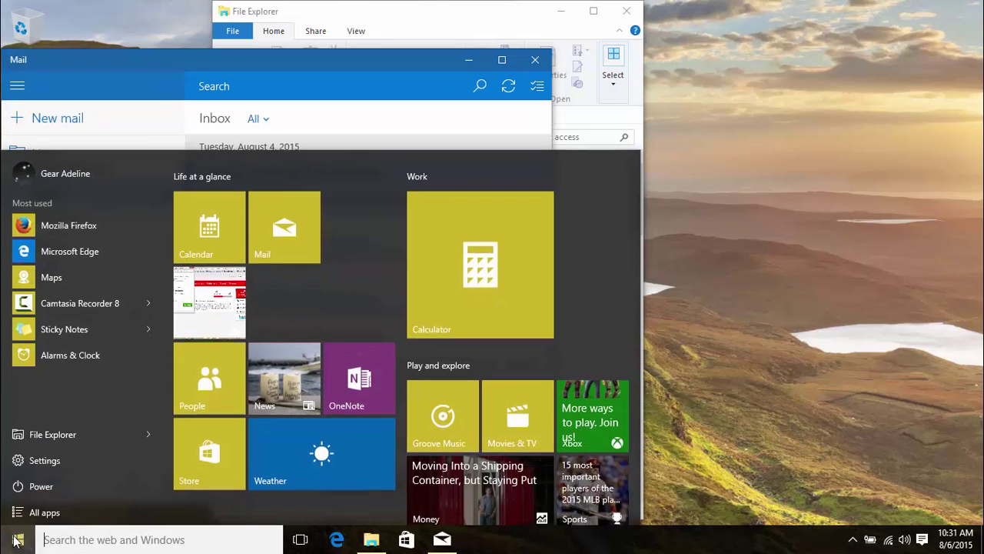
{"action": "left_click", "coordinate": [203, 215]}
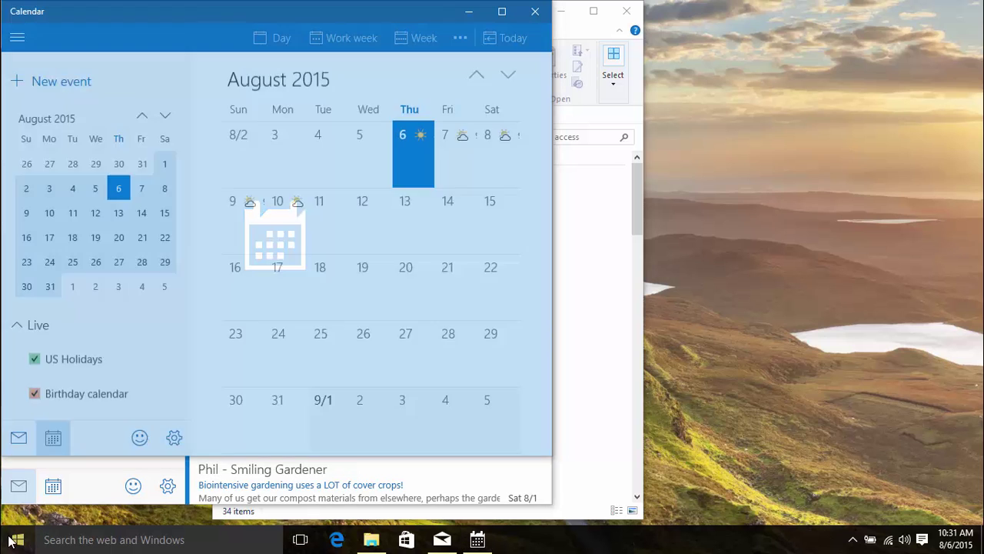
{"action": "left_click", "coordinate": [11, 542]}
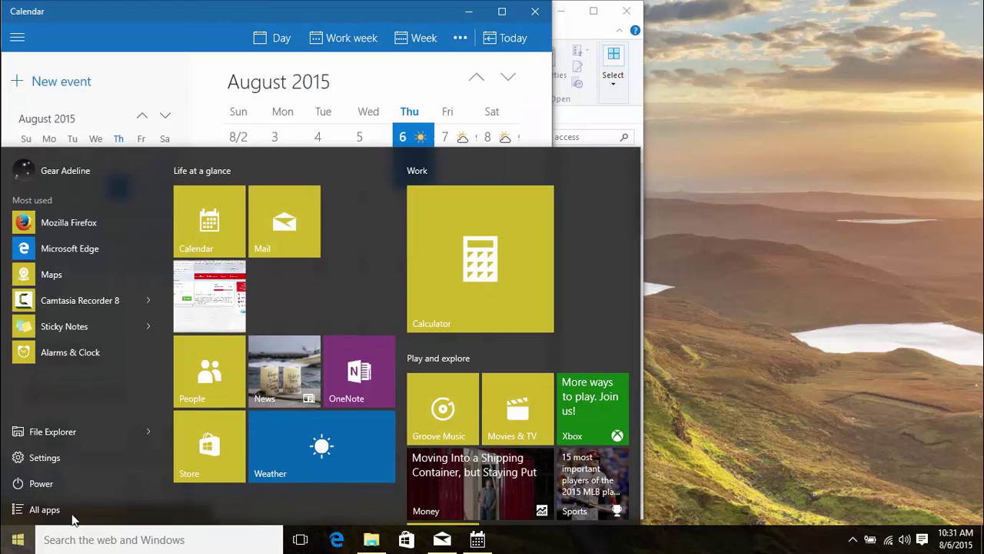
{"action": "left_click", "coordinate": [468, 293]}
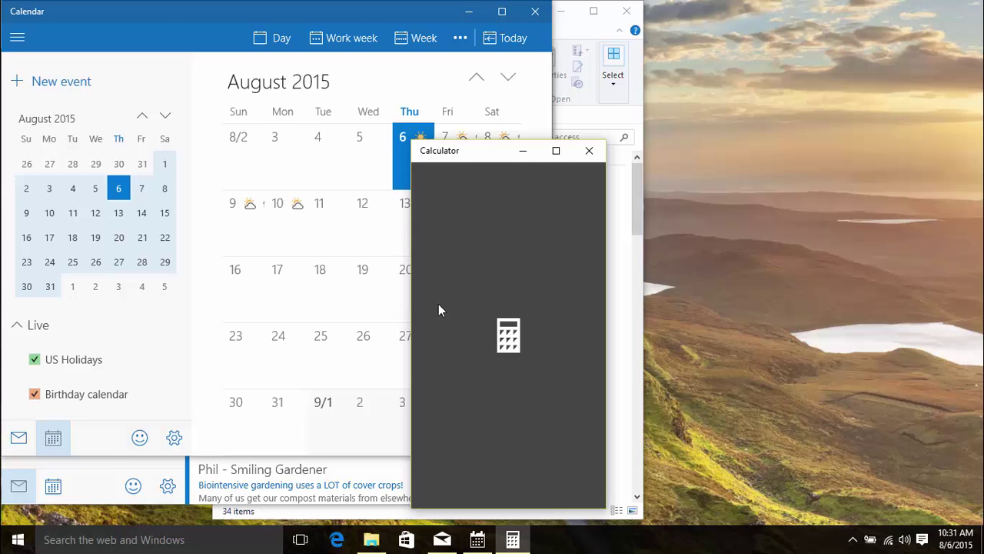
{"action": "left_click", "coordinate": [18, 542]}
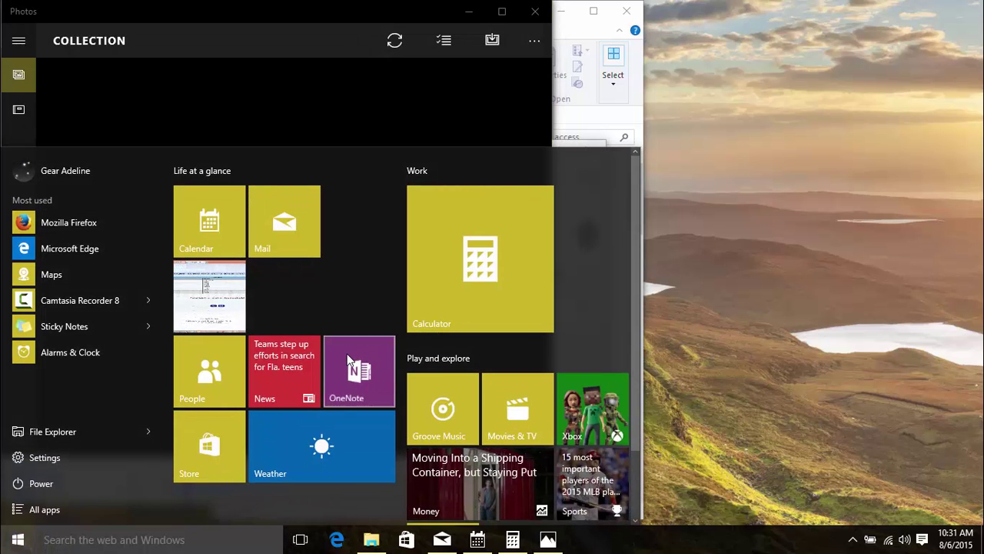
{"action": "left_click", "coordinate": [350, 358]}
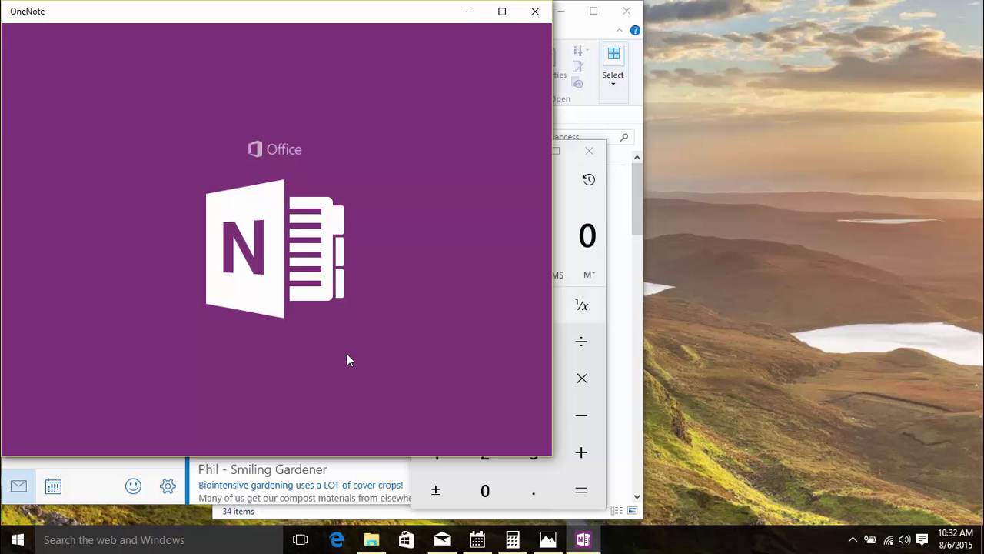
In Task View, drag the Photos and OneNote windows onto Desktop 2
{"action": "left_click", "coordinate": [300, 539]}
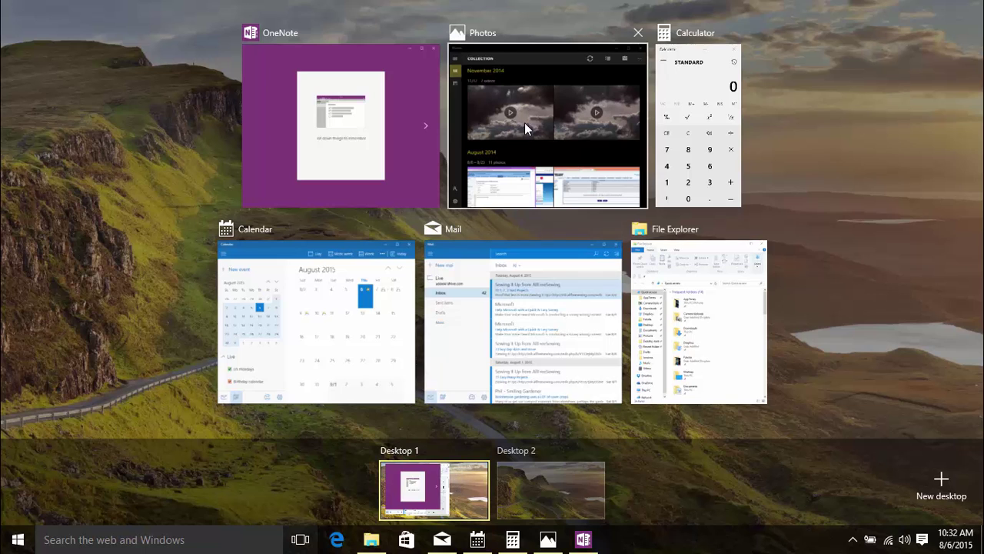
{"action": "left_click_drag", "start_coordinate": [524, 122], "coordinate": [532, 476]}
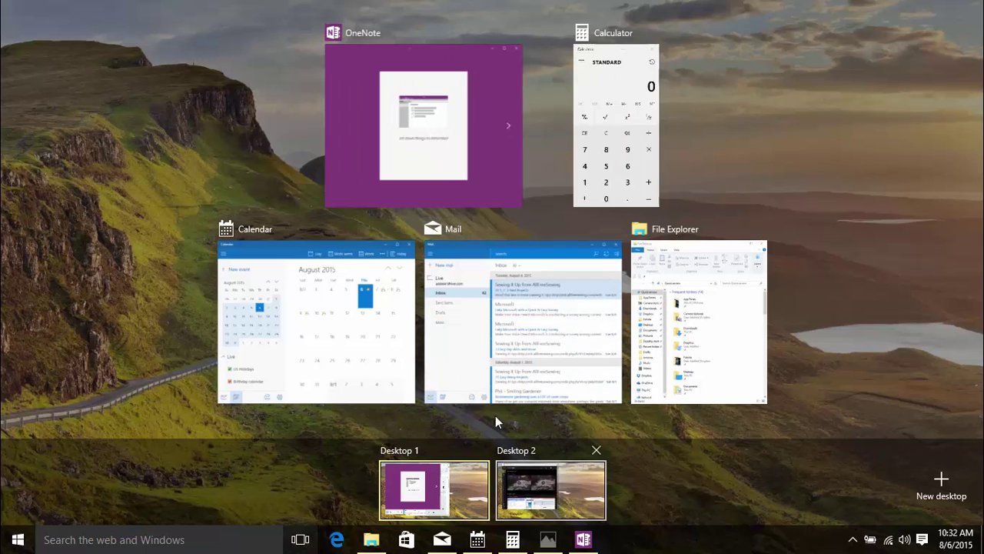
{"action": "left_click_drag", "start_coordinate": [440, 85], "coordinate": [527, 496]}
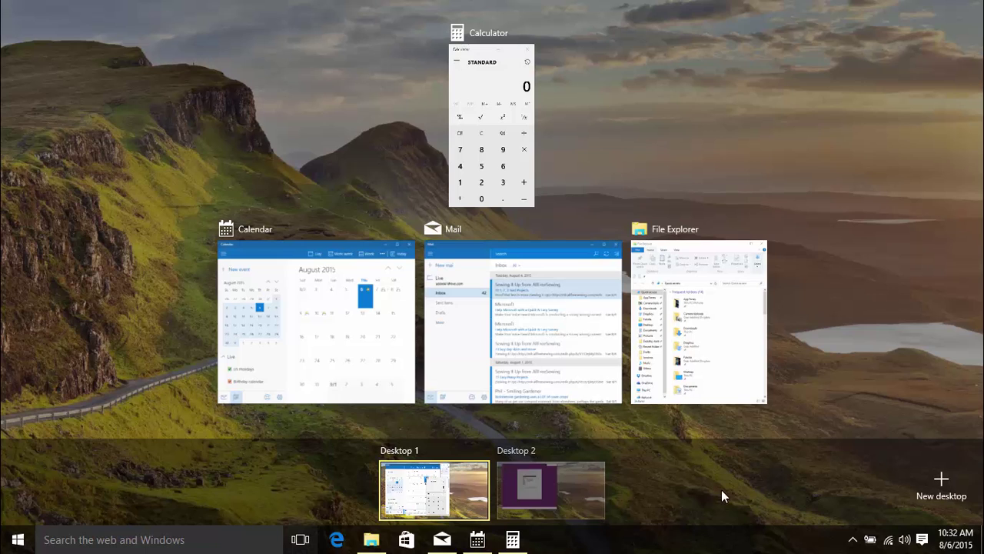
Create Desktop 3 and drag the Mail and Calendar windows onto it
{"action": "left_click", "coordinate": [938, 489]}
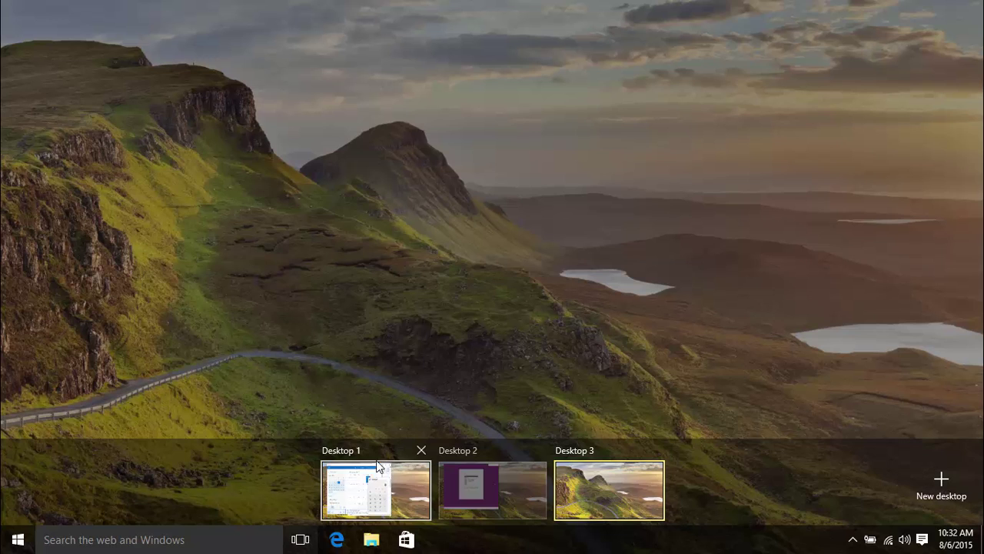
{"action": "mouse_move", "coordinate": [372, 478]}
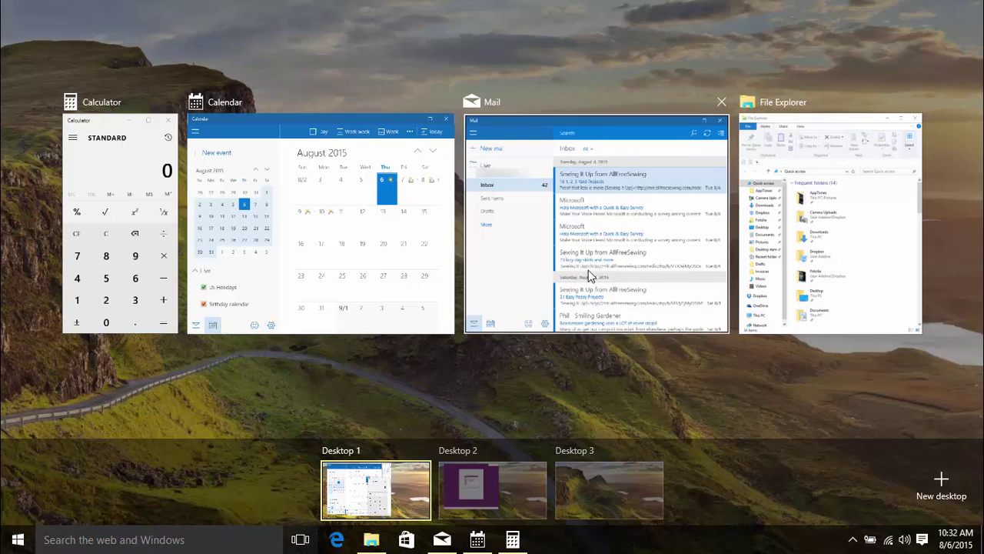
{"action": "left_click_drag", "start_coordinate": [589, 271], "coordinate": [615, 483]}
{"action": "left_click_drag", "start_coordinate": [418, 285], "coordinate": [596, 492]}
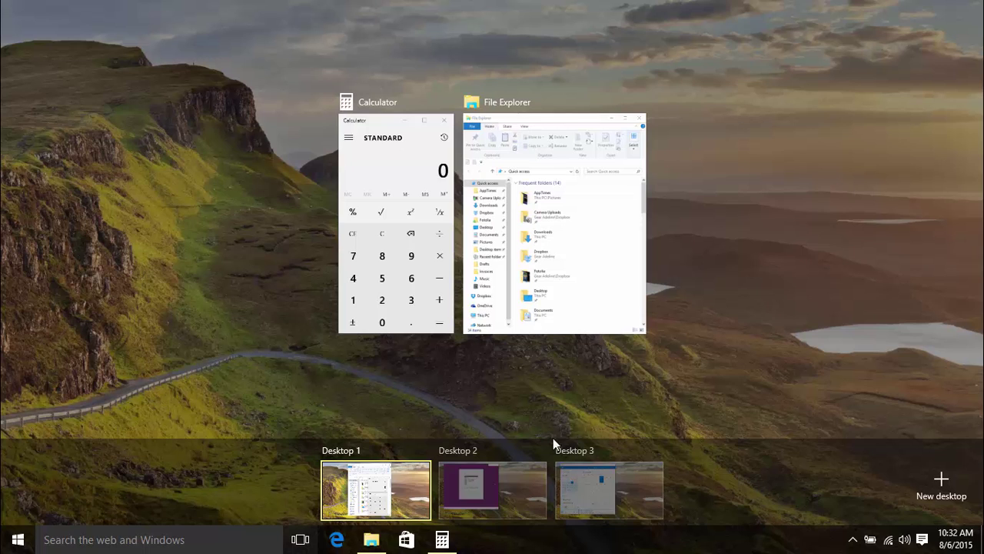
{"action": "mouse_move", "coordinate": [627, 506]}
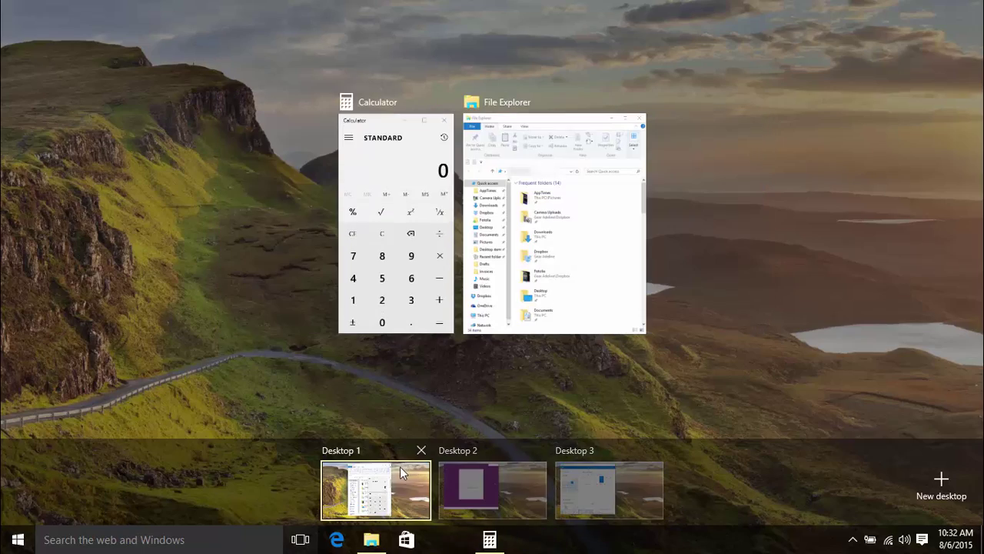
Switch to Desktop 1, then reopen Task View and switch to Desktop 3
{"action": "left_click", "coordinate": [394, 469]}
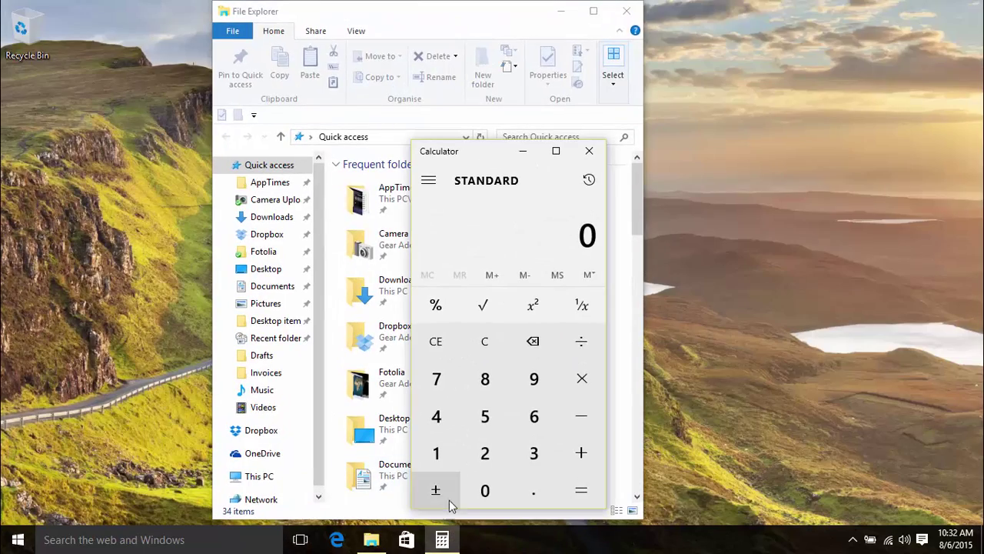
{"action": "left_click", "coordinate": [300, 540]}
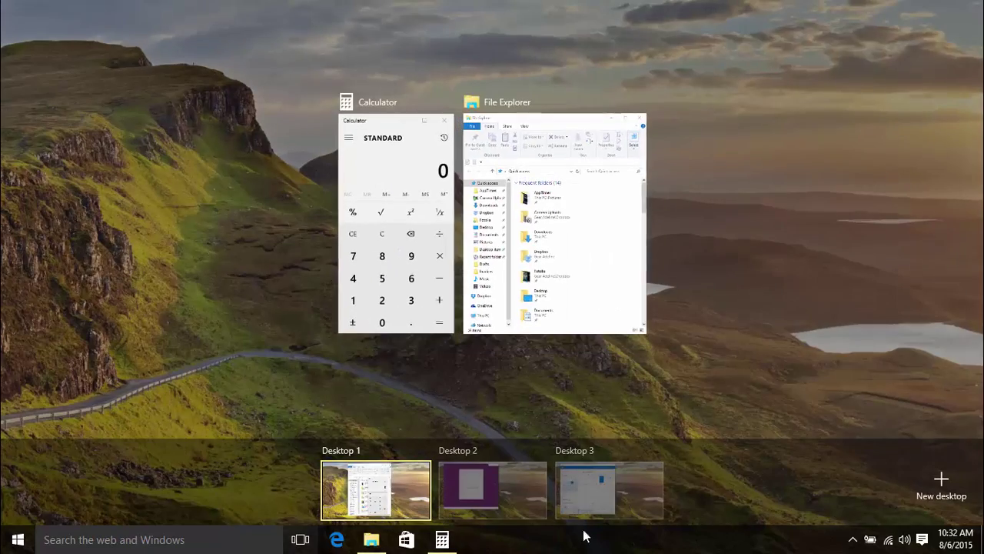
{"action": "left_click", "coordinate": [614, 480]}
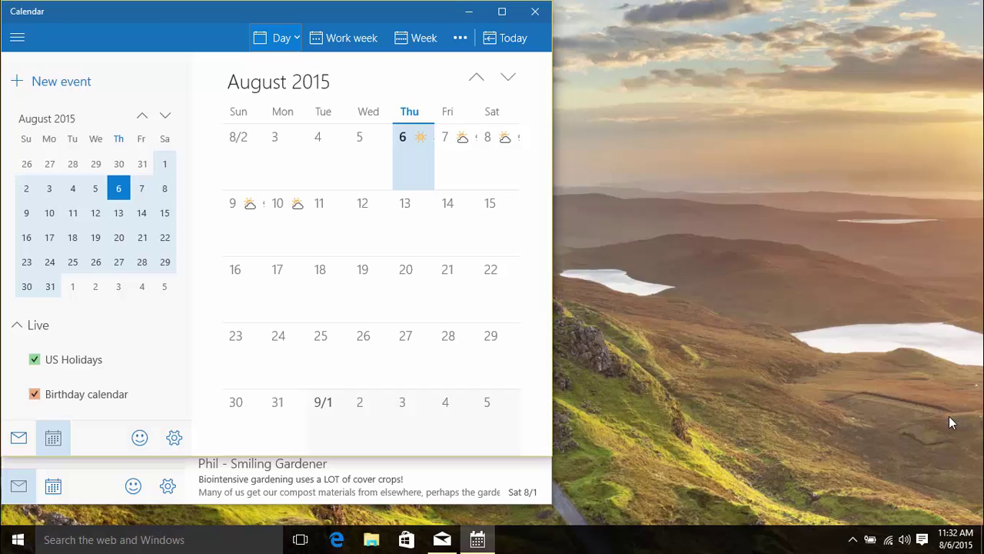
Hop between desktops with Ctrl+Win+Left/Right, then switch to Desktop 2 from Task View
{"action": "key", "text": "ctrl+super+Left"}
{"action": "key", "text": "ctrl+super+Left"}
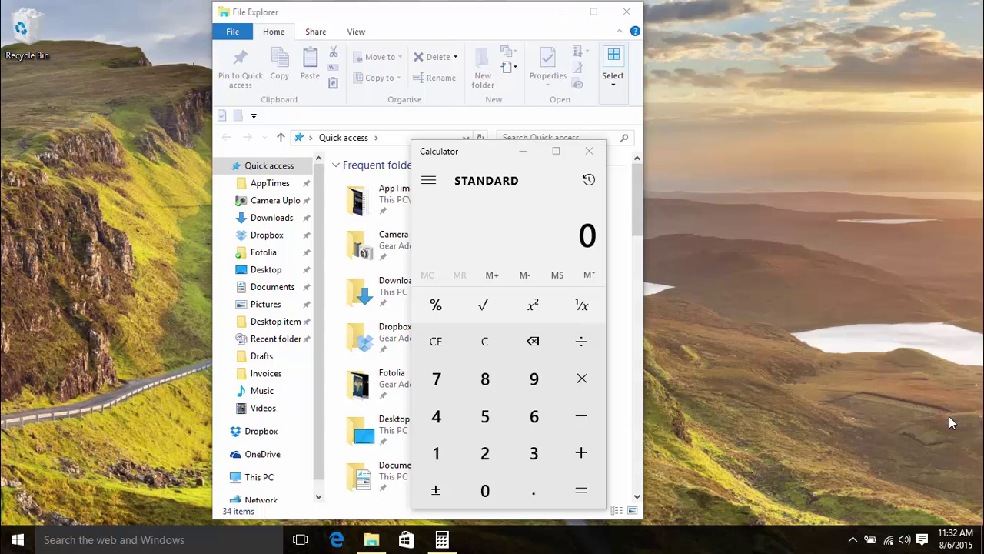
{"action": "key", "text": "ctrl+super+Right"}
{"action": "key", "text": "ctrl+super+Right"}
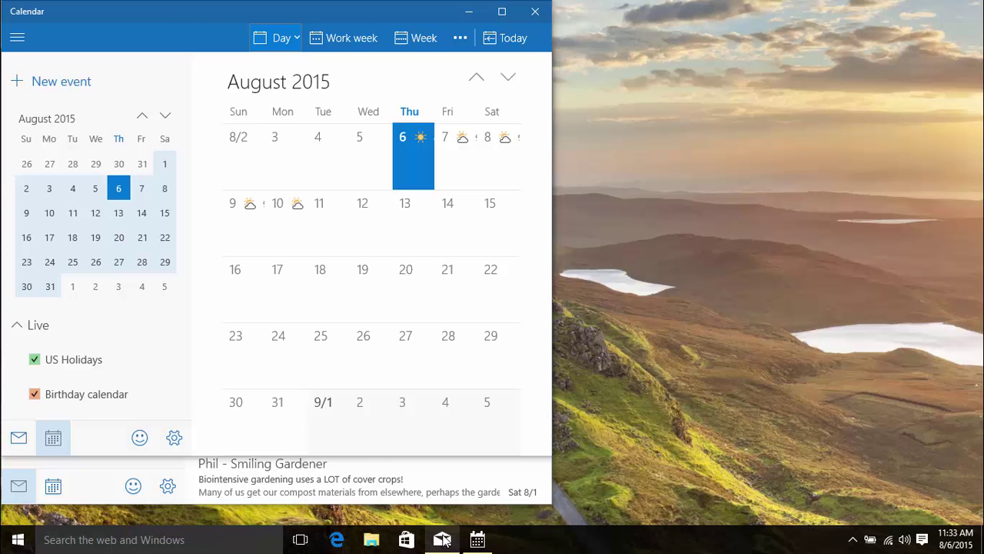
{"action": "mouse_move", "coordinate": [443, 540]}
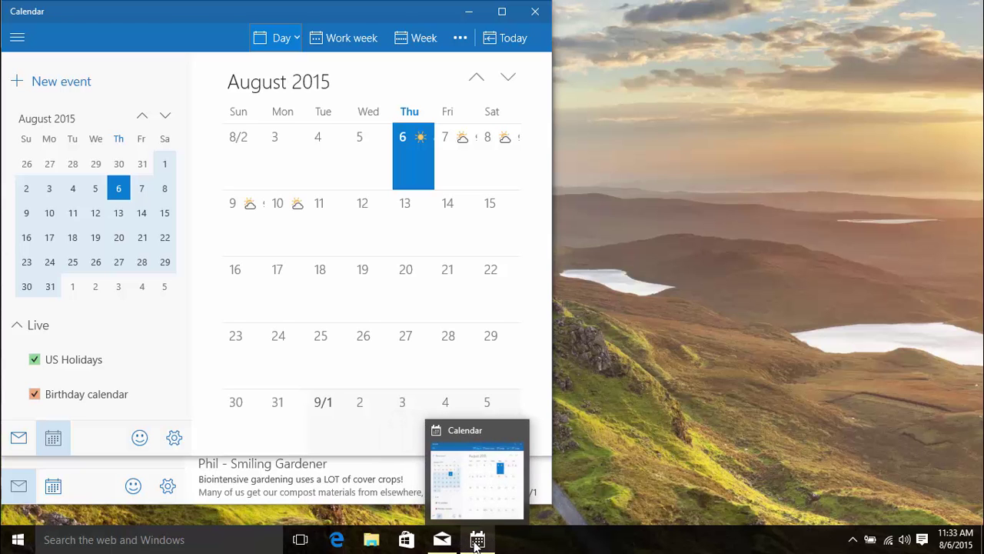
{"action": "left_click", "coordinate": [299, 539]}
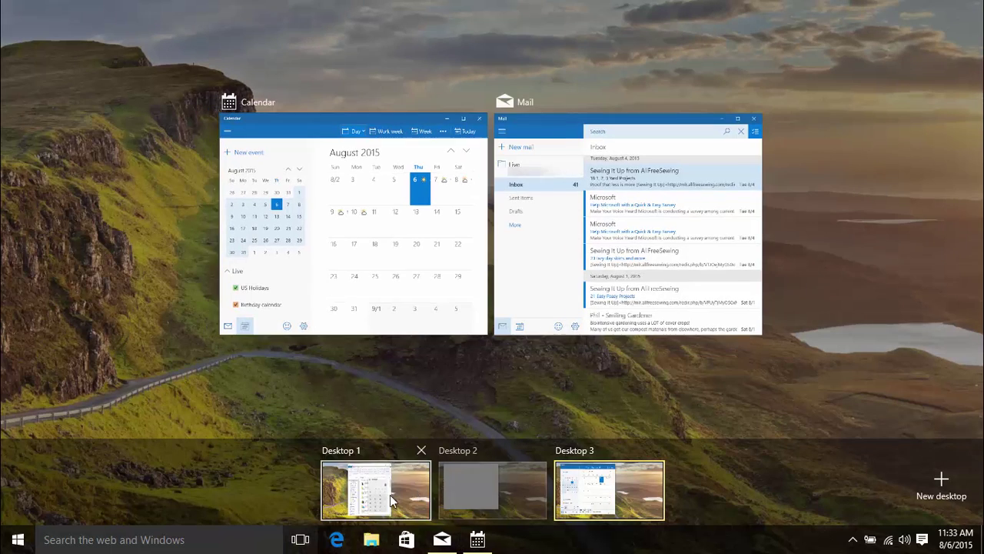
{"action": "left_click", "coordinate": [478, 471]}
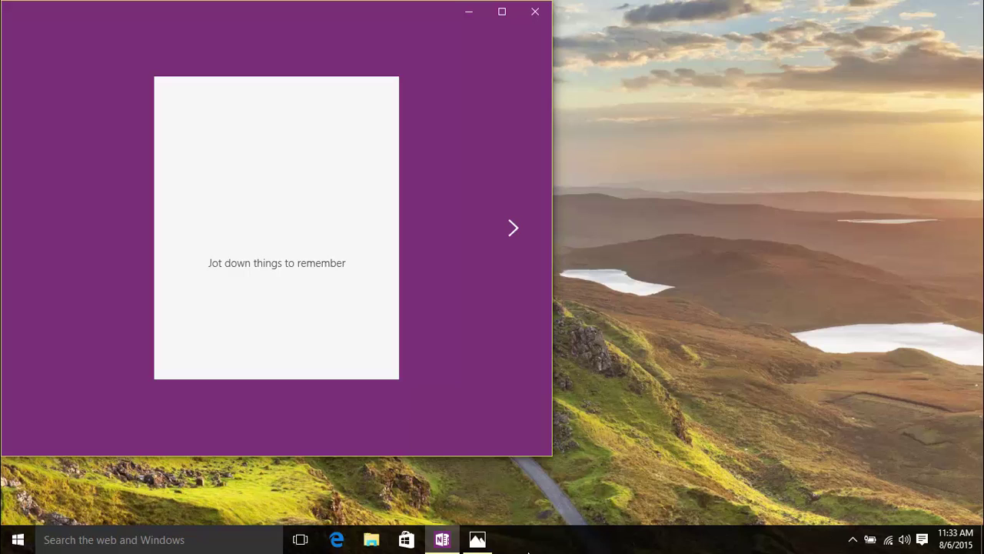
Alt+Tab between OneNote and Photos, then on Desktop 1 bring Mail to the front
{"action": "key", "text": "alt+Tab"}
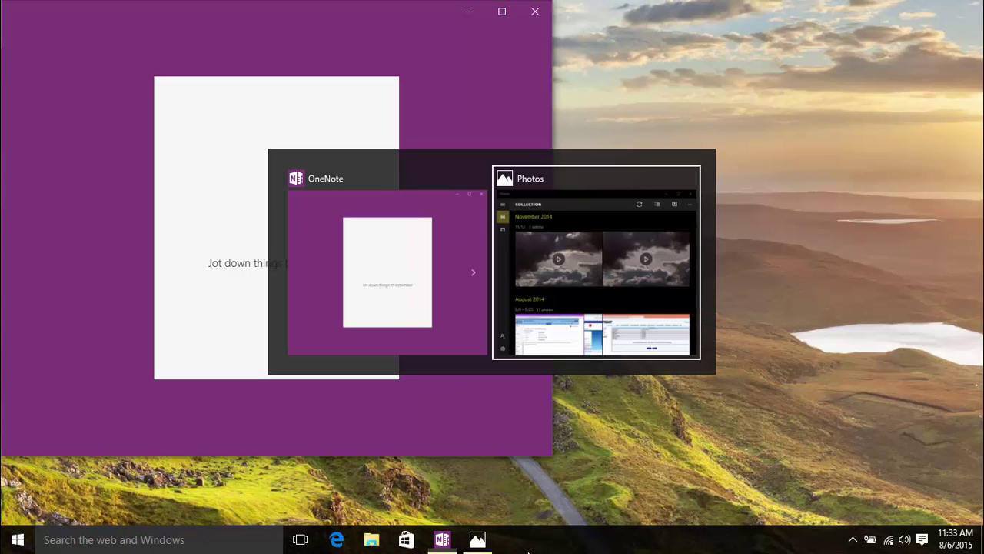
{"action": "key", "text": "alt+Tab"}
{"action": "key", "text": "alt+Tab"}
{"action": "key", "text": "alt+Tab"}
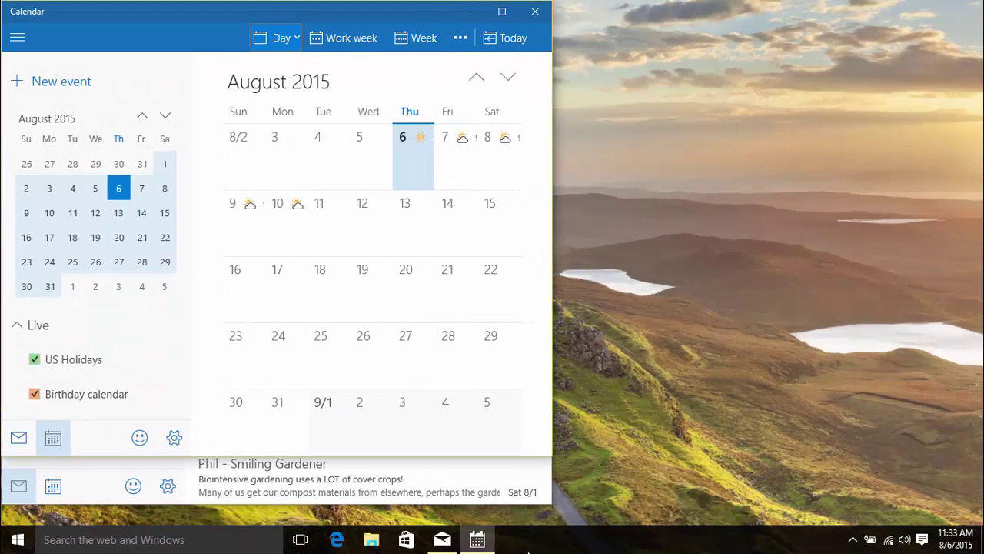
{"action": "key", "text": "alt+Tab"}
{"action": "key", "text": "alt+Tab"}
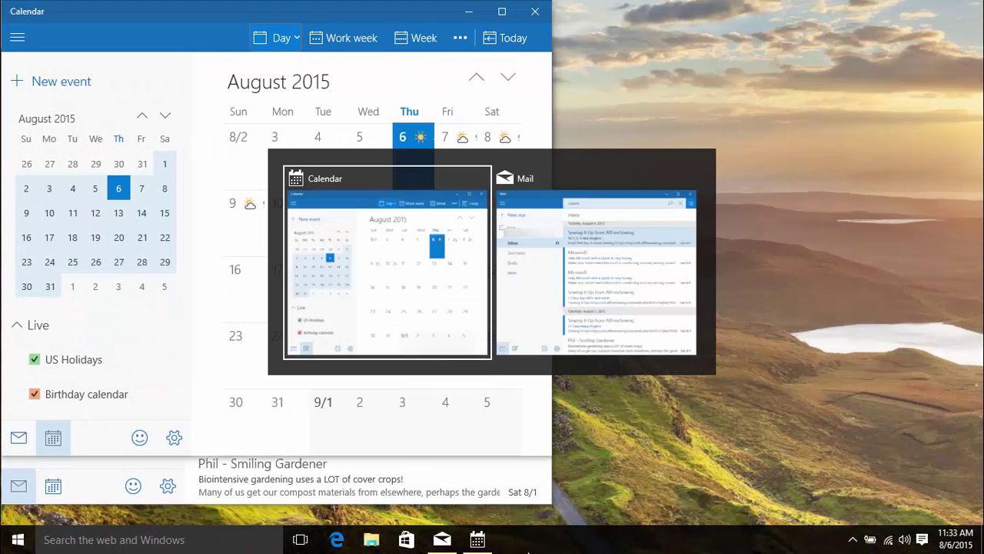
{"action": "key", "text": "alt+Tab"}
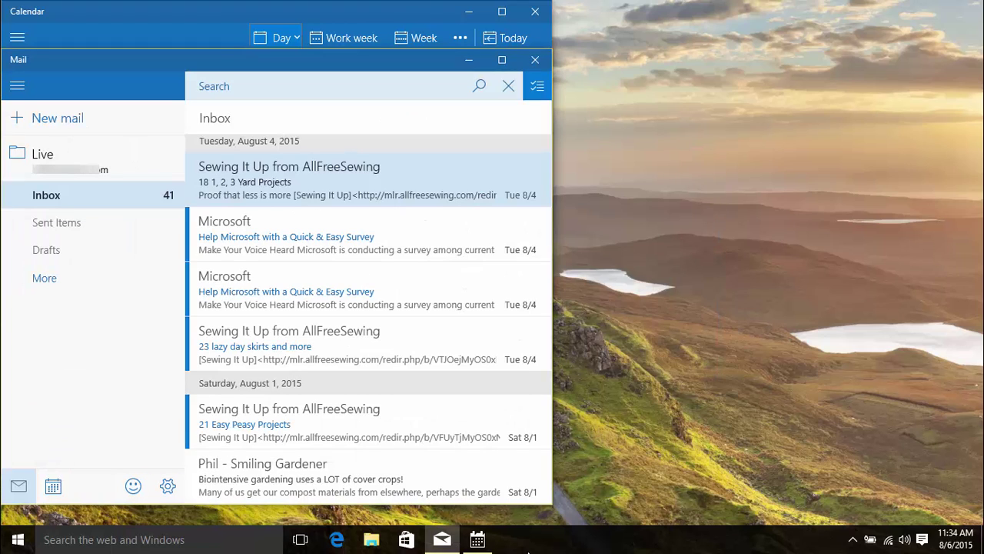
Set the taskbar and Alt+Tab virtual desktop options in Multi-tasking settings to All desktops
{"action": "left_click", "coordinate": [16, 539]}
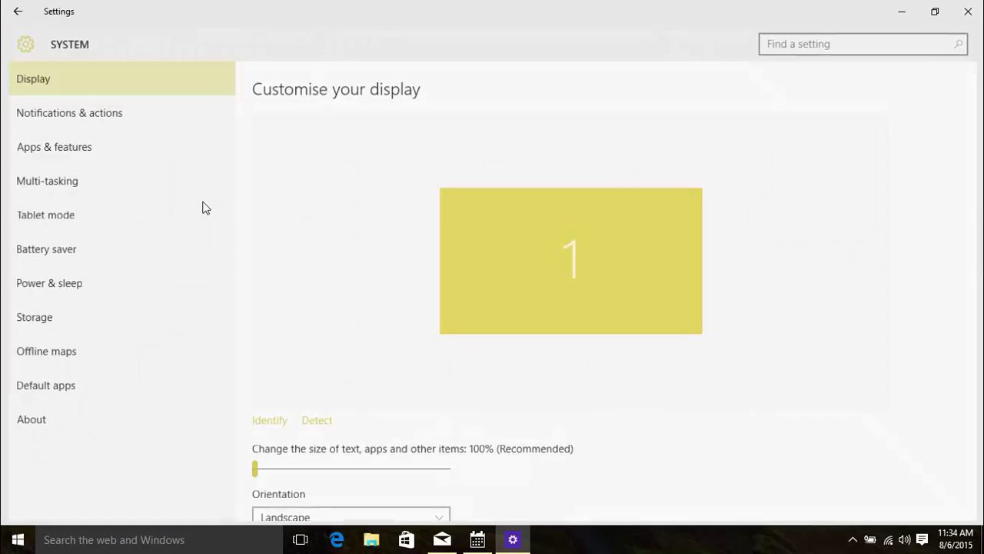
{"action": "left_click", "coordinate": [89, 177]}
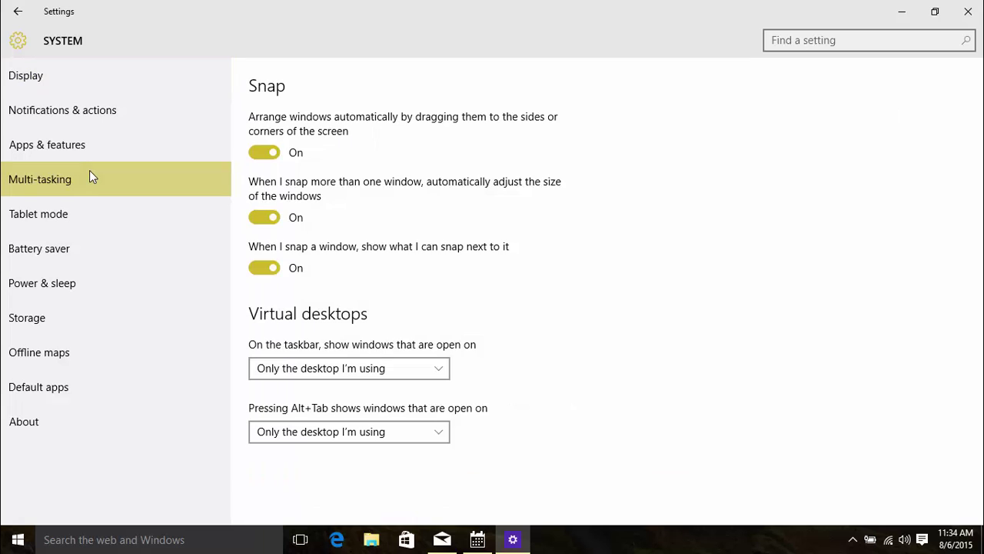
{"action": "left_click", "coordinate": [360, 369]}
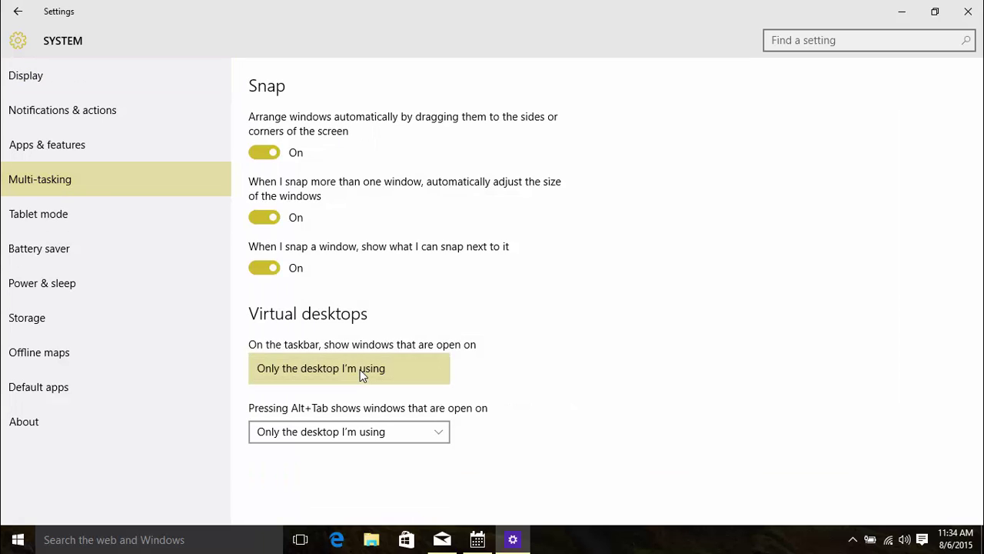
{"action": "left_click", "coordinate": [313, 333]}
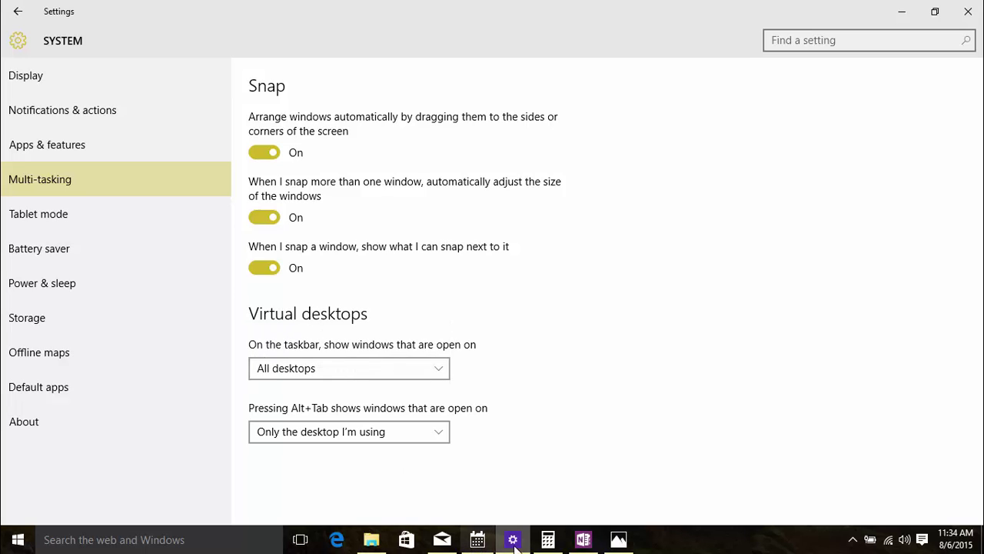
{"action": "mouse_move", "coordinate": [630, 549]}
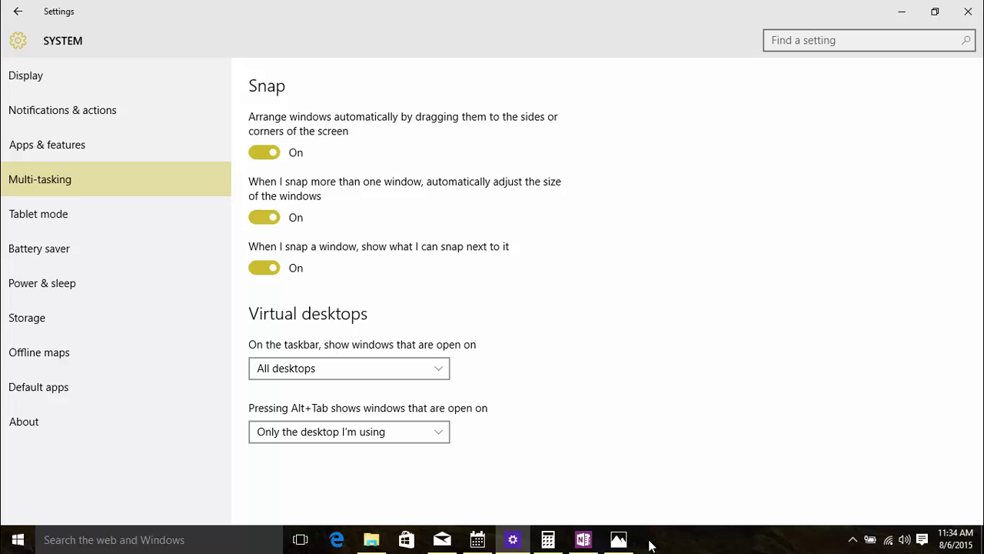
{"action": "left_click", "coordinate": [320, 433]}
{"action": "left_click", "coordinate": [314, 403]}
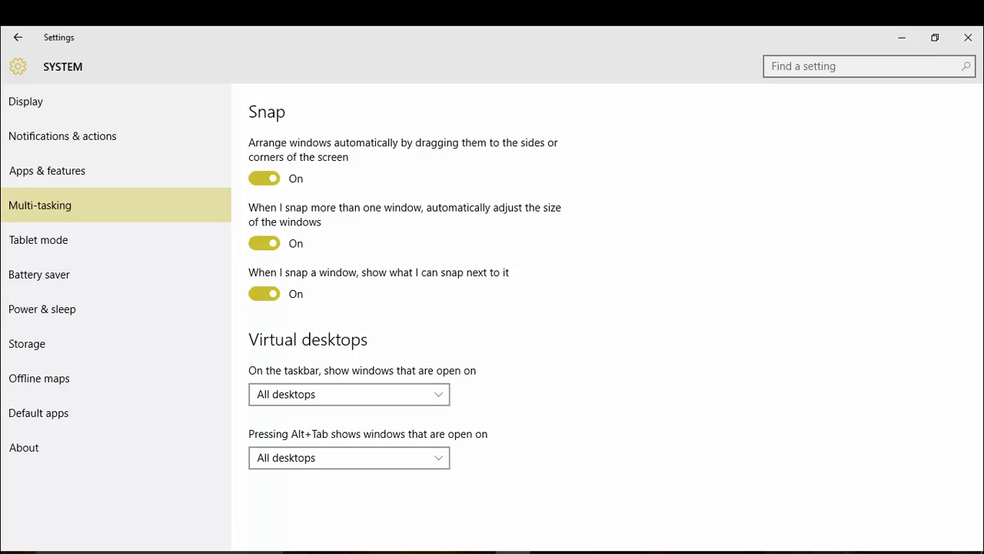
Close Settings and Alt+Tab through windows from all desktops, landing on OneNote
{"action": "left_click", "coordinate": [968, 37]}
{"action": "key", "text": "alt+Tab"}
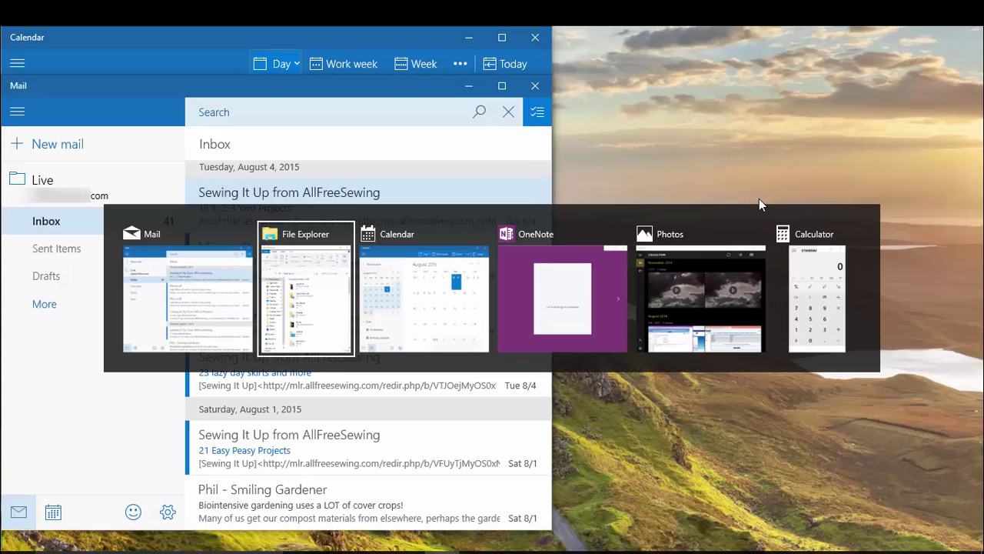
{"action": "key", "text": "Tab"}
{"action": "key", "text": "Tab"}
{"action": "key", "text": "Tab"}
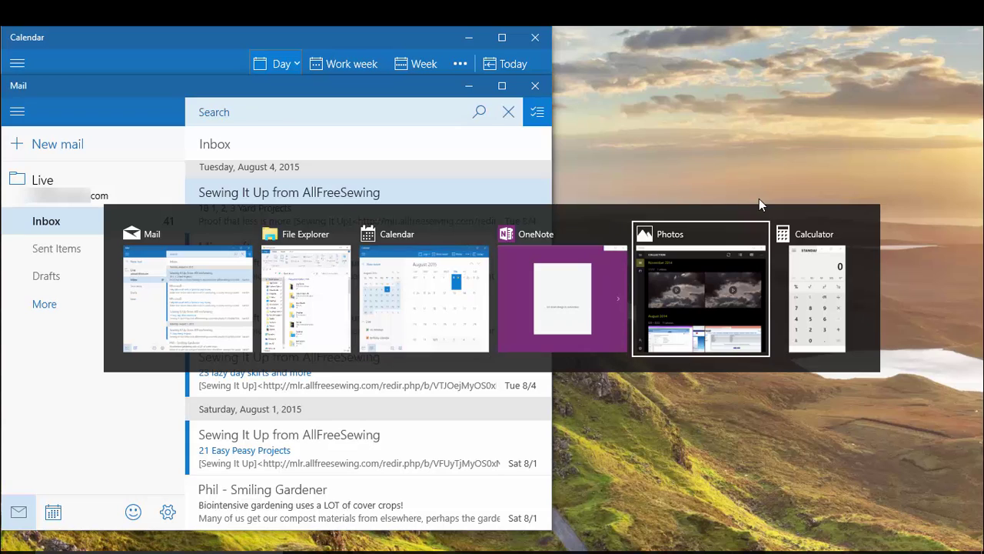
{"action": "key", "text": "Tab"}
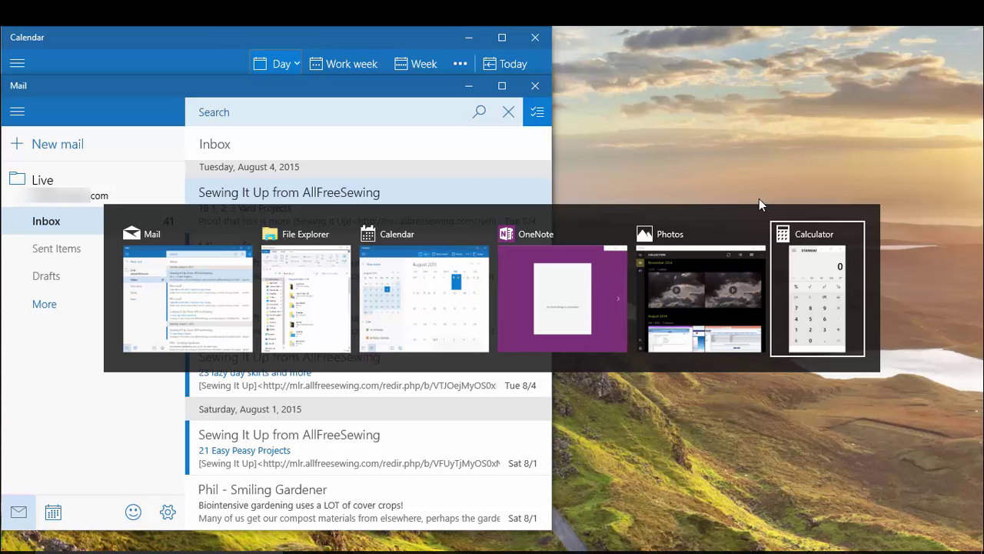
{"action": "key", "text": "Tab"}
{"action": "key", "text": "Tab"}
{"action": "key", "text": "Tab"}
{"action": "key", "text": "Tab"}
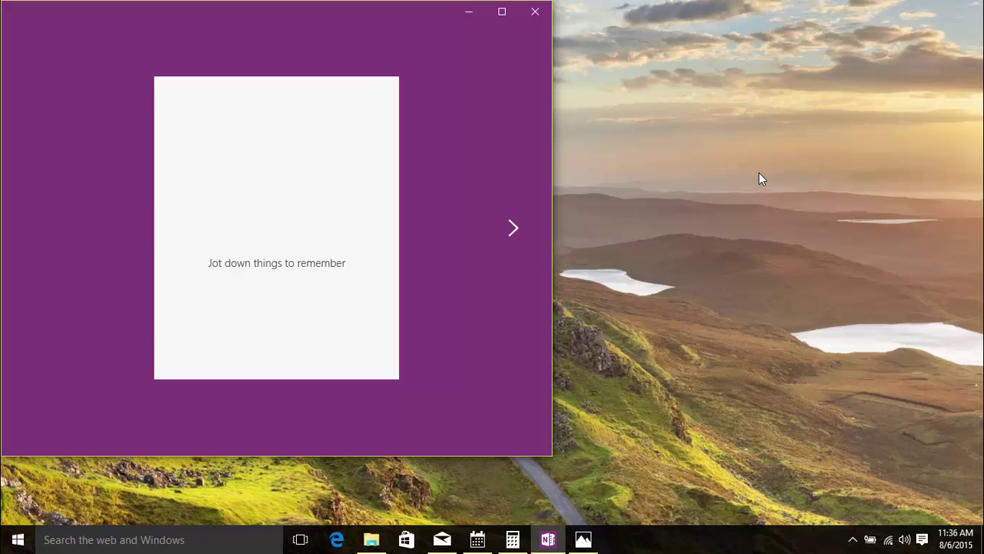
Close Desktop 3 and Desktop 2 in Task View, then bring Calendar to the front
{"action": "left_click", "coordinate": [300, 539]}
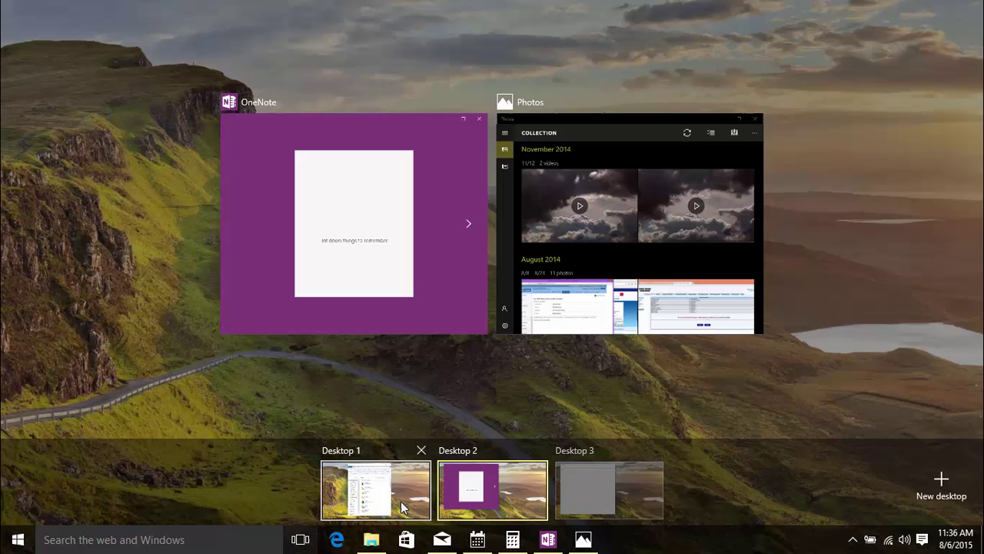
{"action": "mouse_move", "coordinate": [604, 464]}
{"action": "mouse_move", "coordinate": [655, 453]}
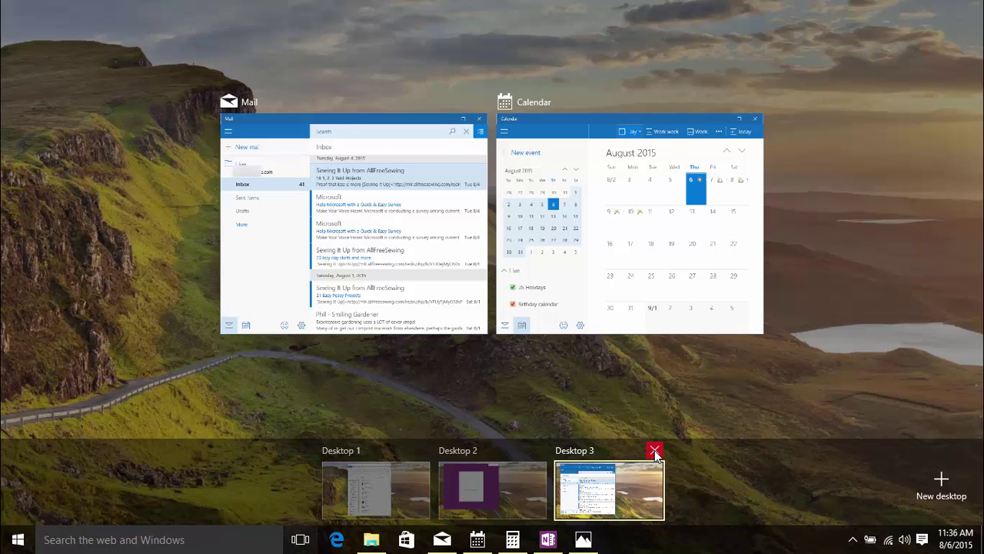
{"action": "left_click", "coordinate": [654, 450]}
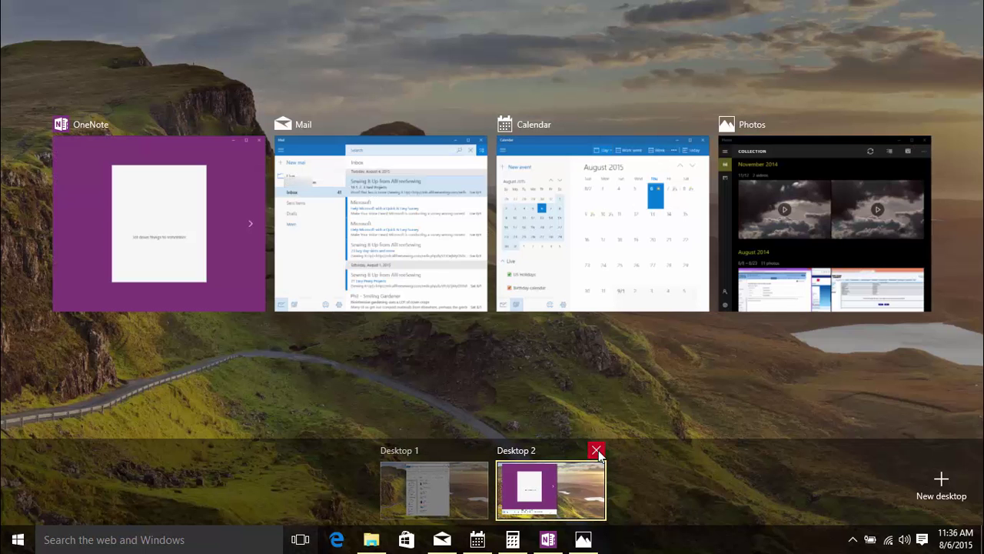
{"action": "left_click", "coordinate": [596, 450]}
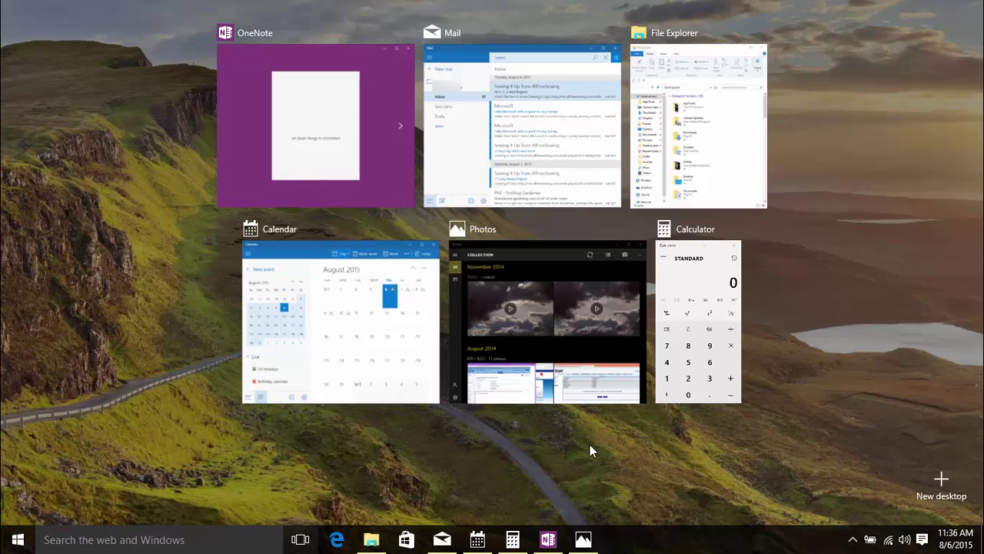
{"action": "left_click", "coordinate": [376, 348]}
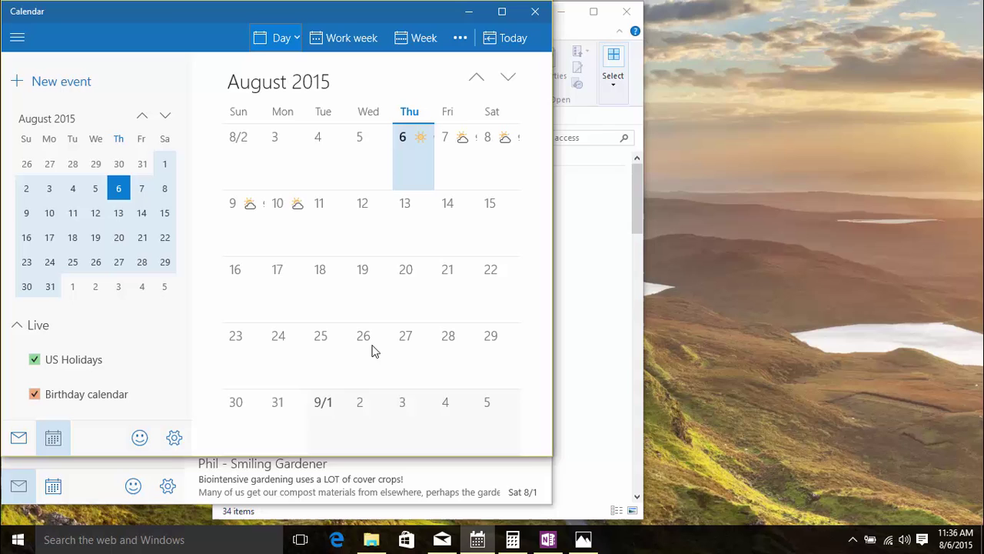
{"action": "right_click", "coordinate": [302, 542]}
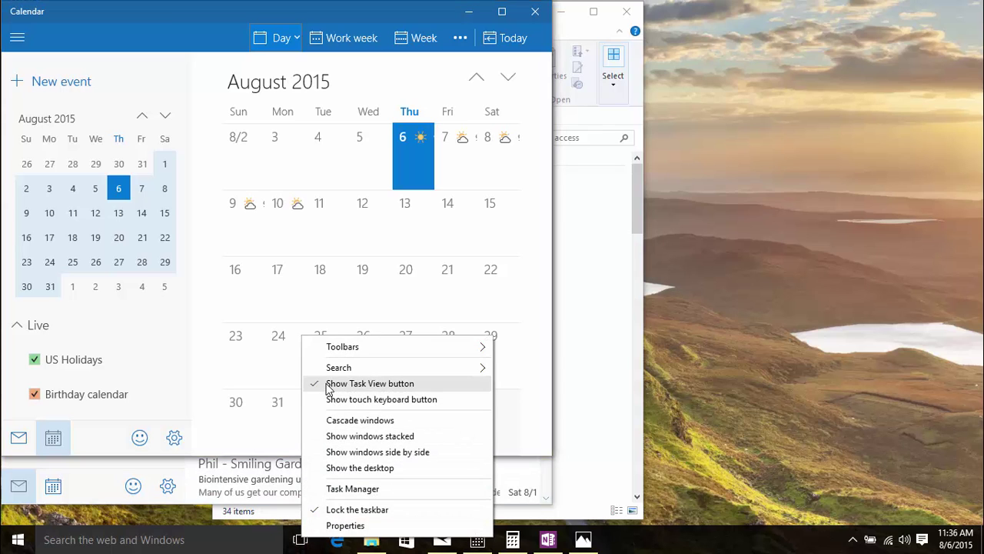
{"action": "left_click", "coordinate": [326, 383]}
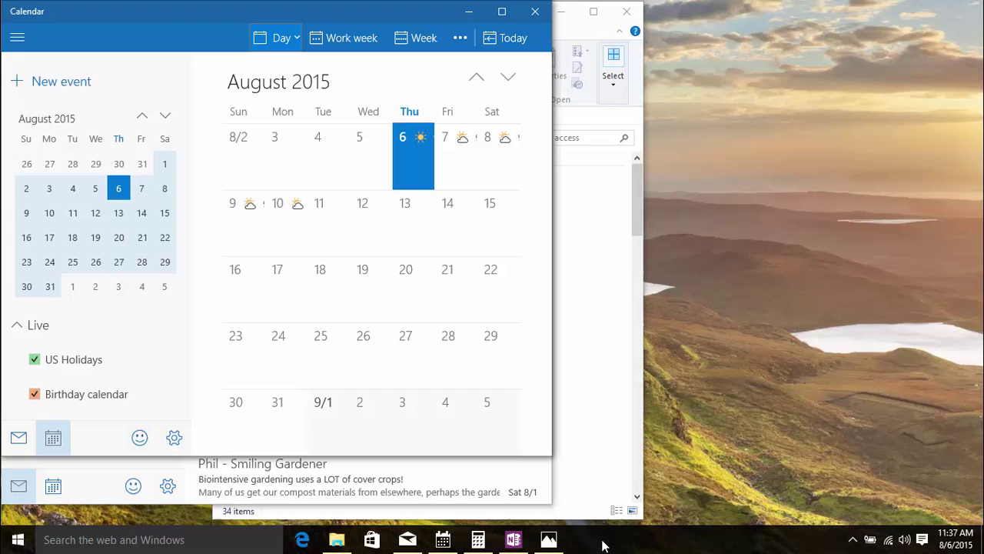
{"action": "right_click", "coordinate": [603, 544]}
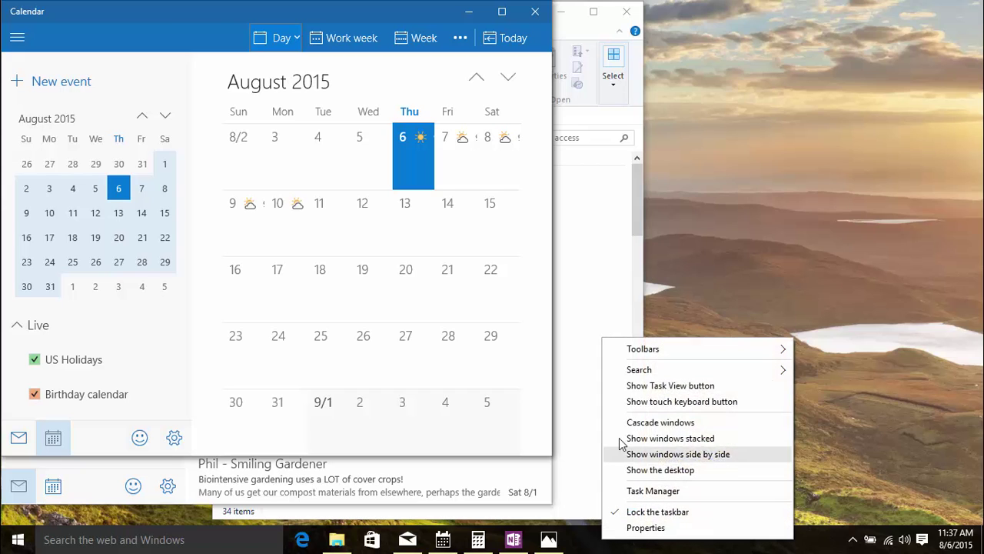
{"action": "left_click", "coordinate": [624, 392]}
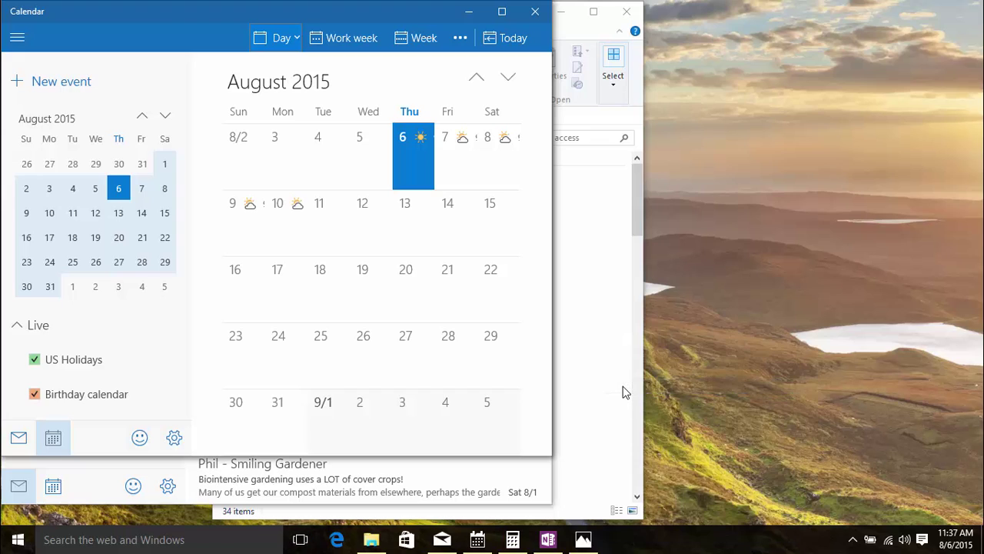